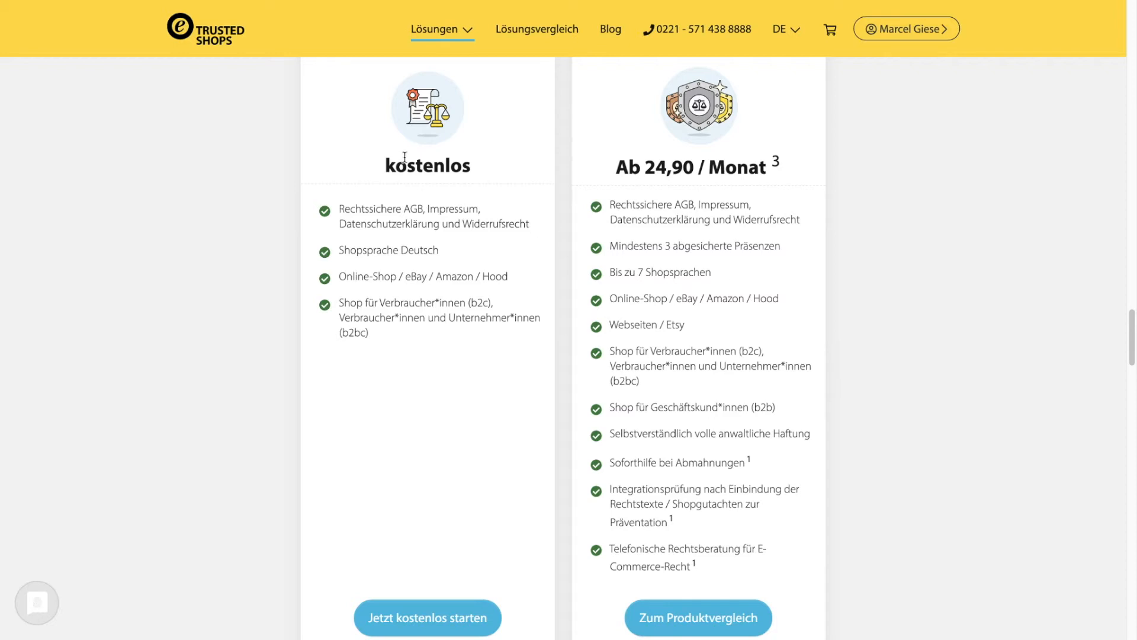
# Step: Compare the features of the free and paid legal text plans, then start with the free plan
pyautogui.moveTo(591, 202); pyautogui.dragTo(755, 563)
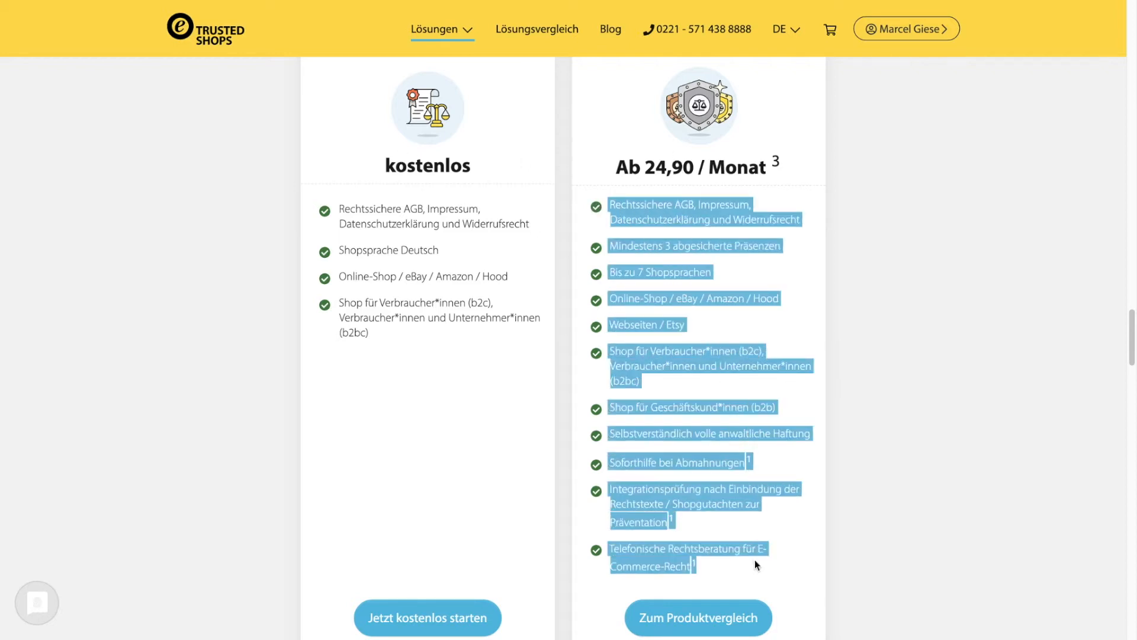
pyautogui.click(896, 363)
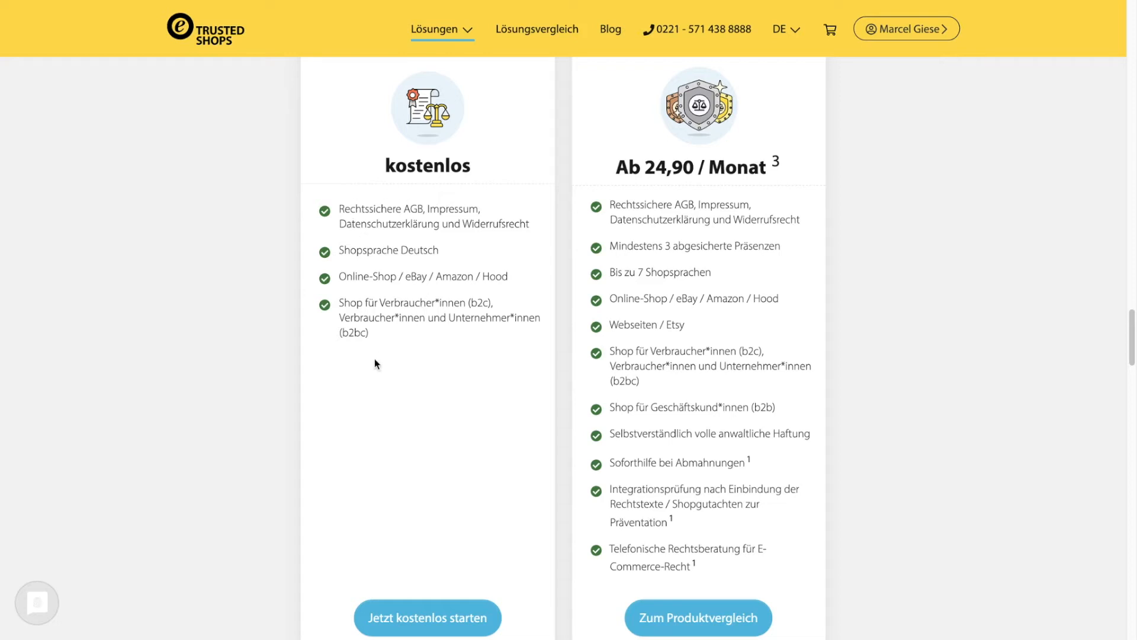
pyautogui.click(432, 618)
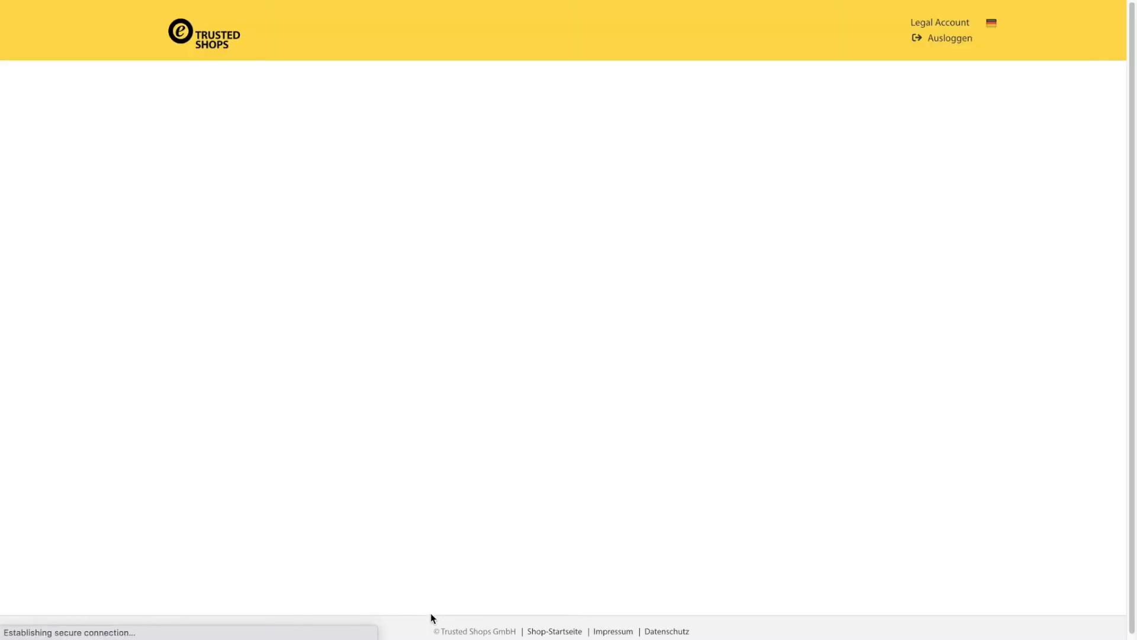
# Step: Set up an Impressum for Deutschland, an Online-Shop and the customer group Verbraucher (B2C), and continue to the questionnaire
pyautogui.scroll(-4, 492, 523)
pyautogui.scroll(1, 491, 520)
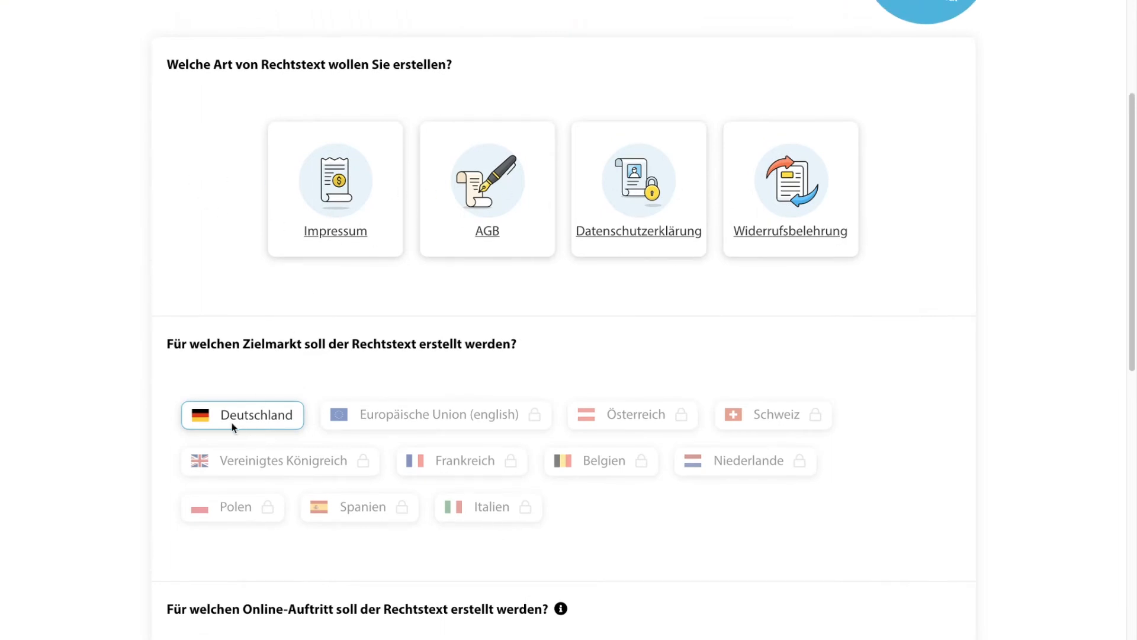
pyautogui.click(344, 202)
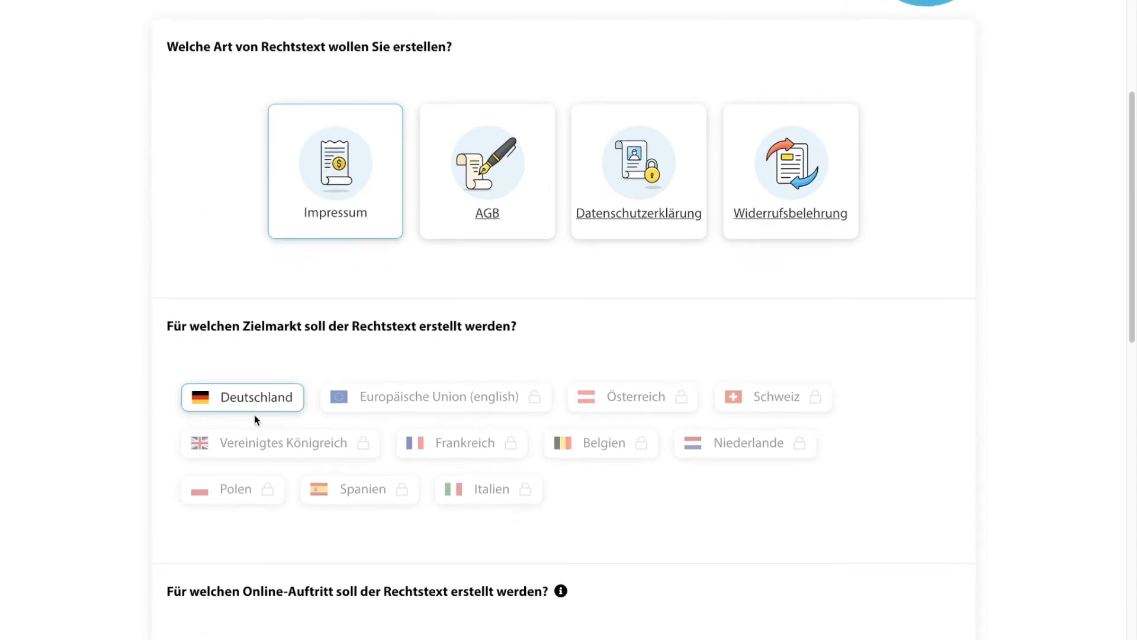
pyautogui.click(253, 427)
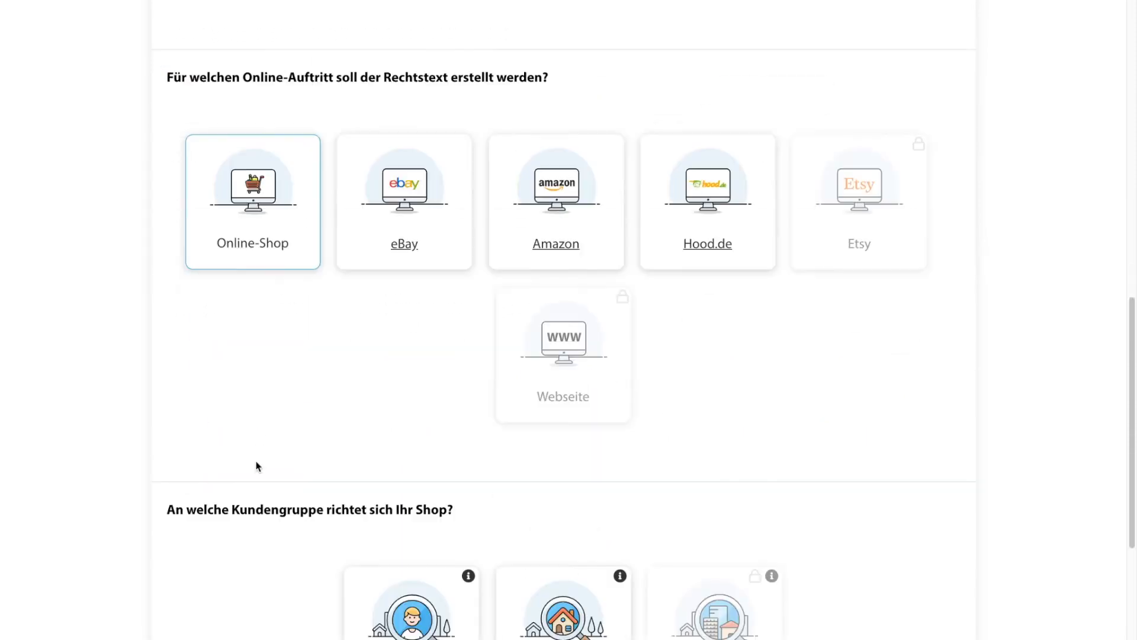
pyautogui.click(389, 474)
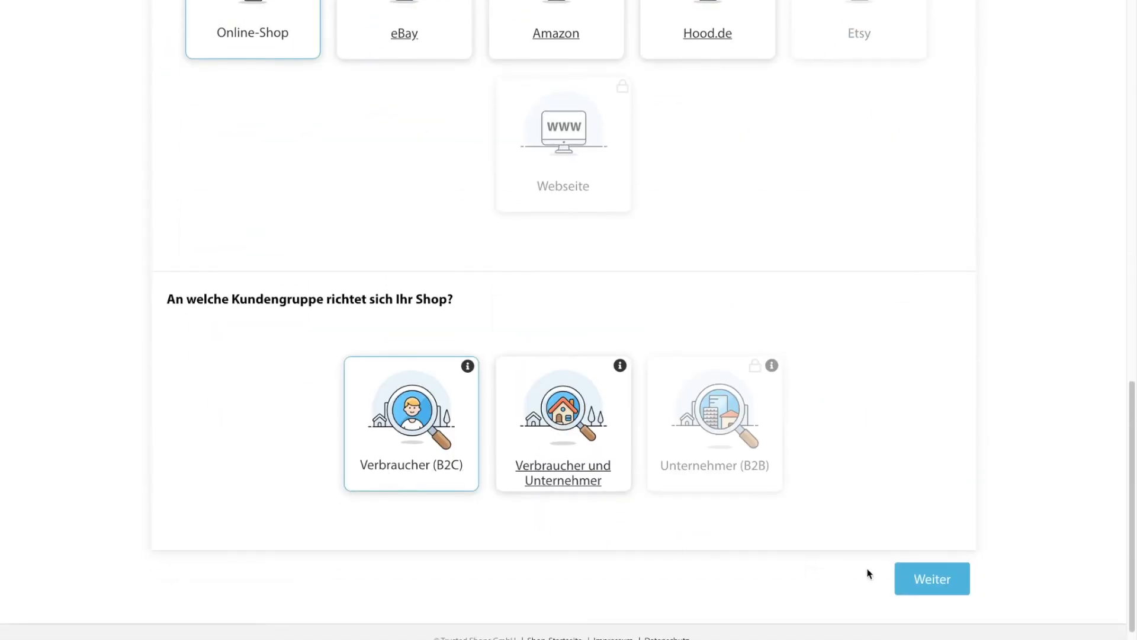
pyautogui.click(917, 578)
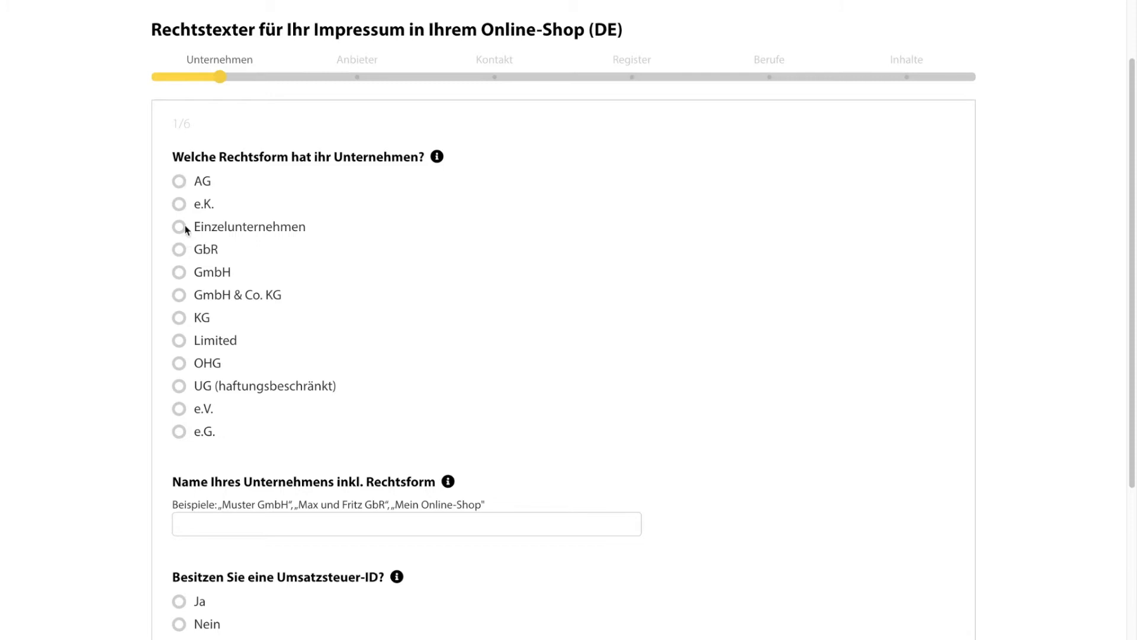
# Step: Set the company's legal form to Einzelunternehmen and enter "Mein Shop.de" as the company name
pyautogui.click(179, 227)
pyautogui.scroll(-1, 373, 530)
pyautogui.click(314, 493)
pyautogui.write('Meon')
pyautogui.press('BackSpace')
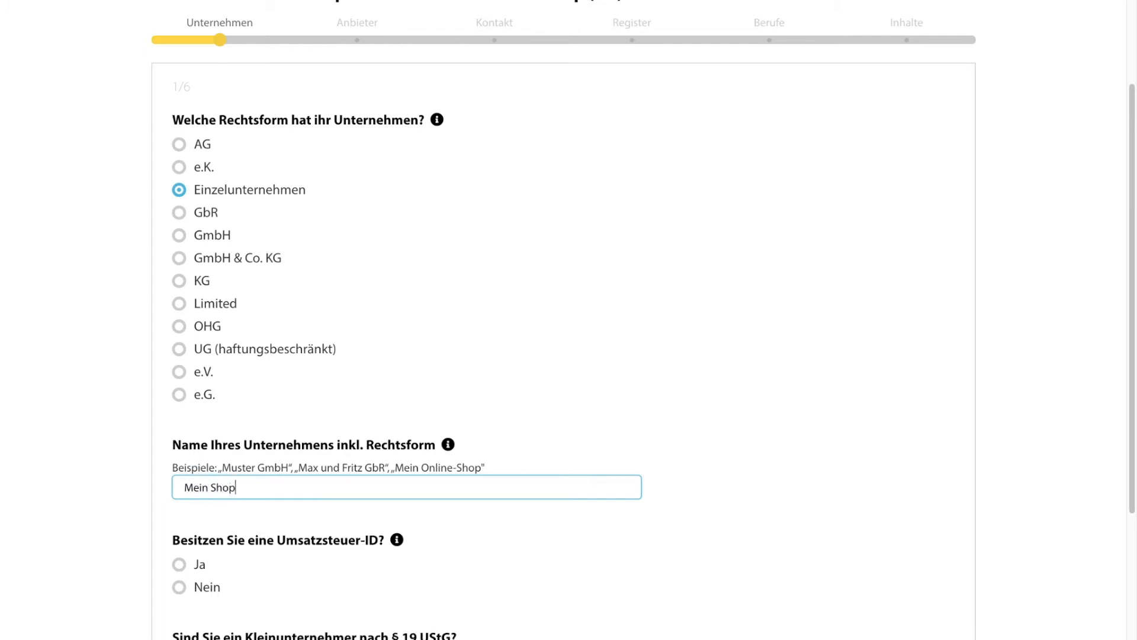
# Step: Answer Nein to having an Umsatzsteuer-ID and to being a Kleinunternehmer, and continue to the provider section
pyautogui.scroll(-3, 285, 457)
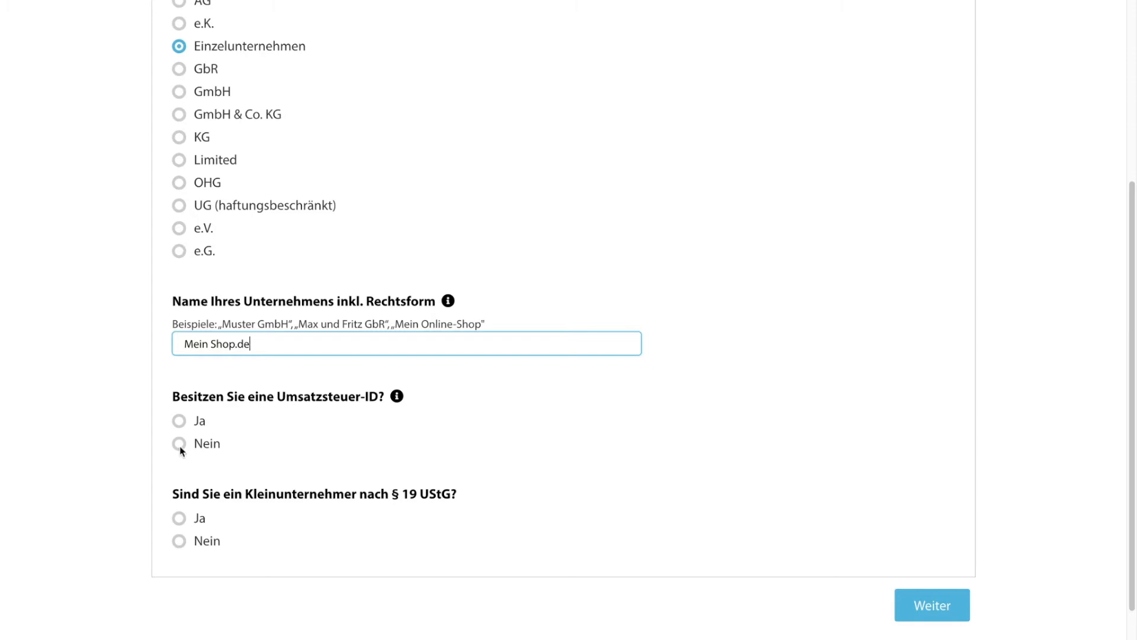
pyautogui.click(181, 446)
pyautogui.scroll(-1, 180, 474)
pyautogui.click(179, 521)
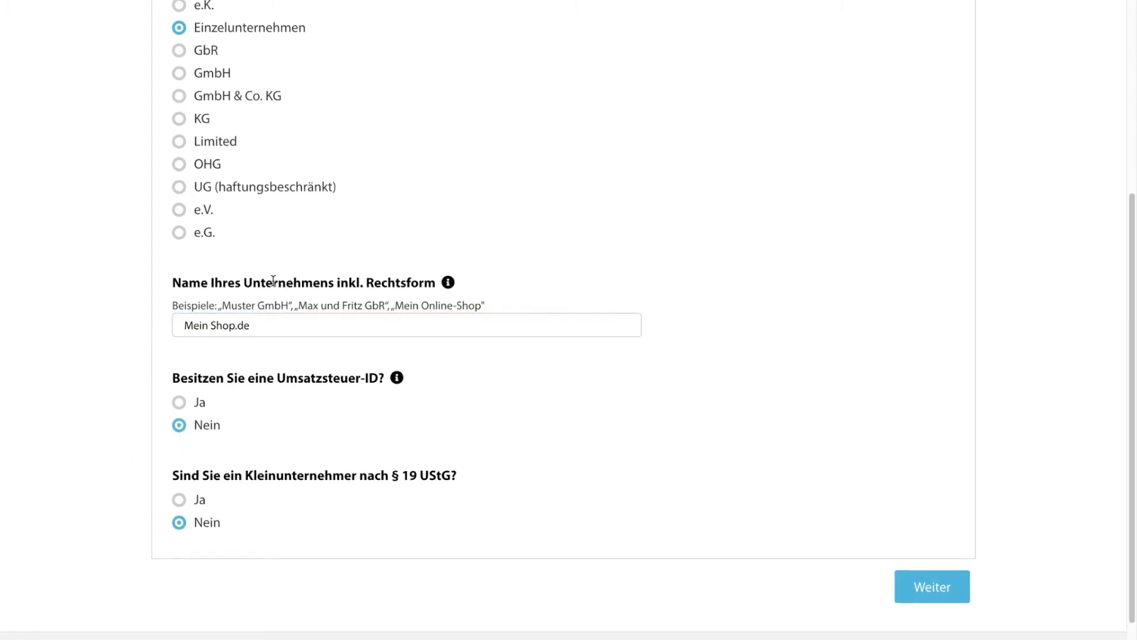
pyautogui.click(930, 597)
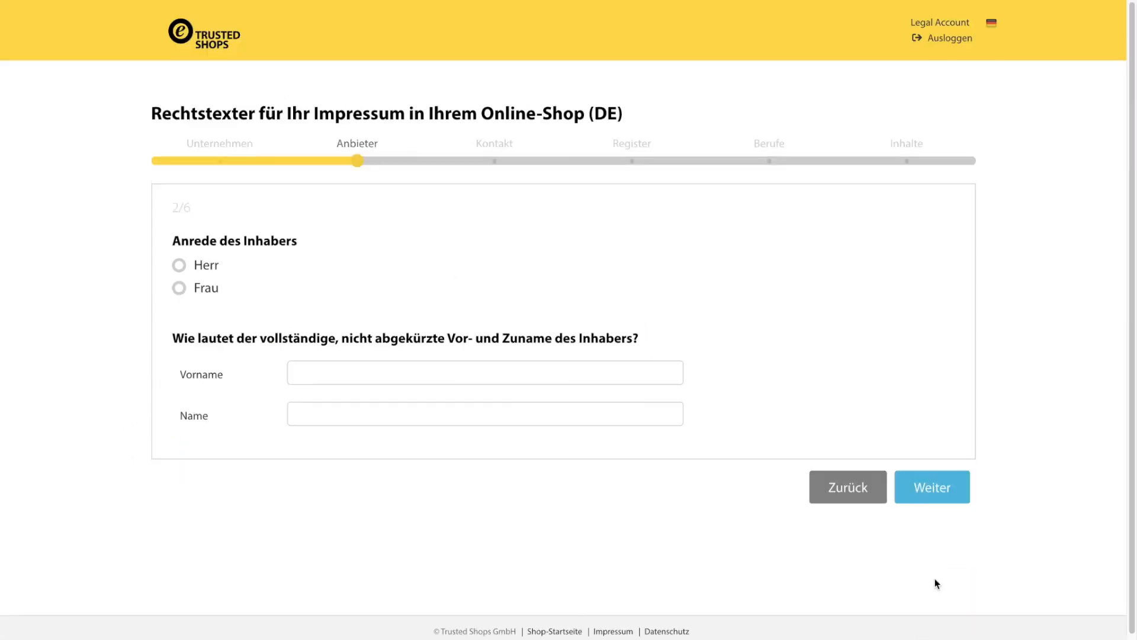
# Step: Set the owner's salutation to Herr, enter the owner's first and last name, and continue to the contact section
pyautogui.click(181, 265)
pyautogui.click(347, 370)
pyautogui.write('Max')
pyautogui.click(354, 410)
pyautogui.write('Mustermann')
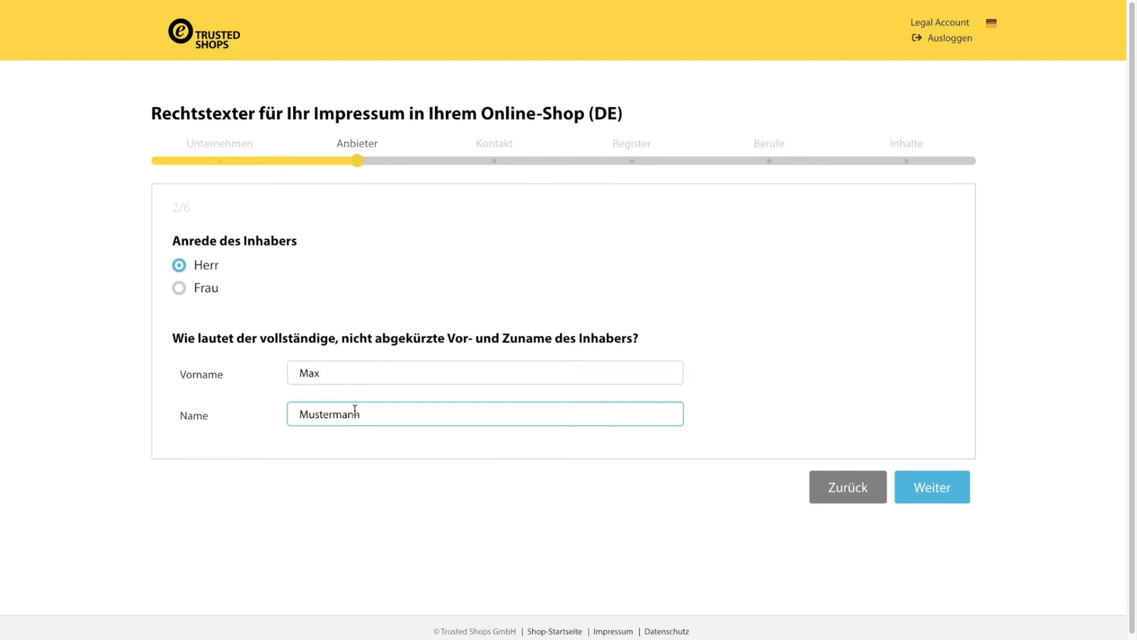
pyautogui.click(960, 494)
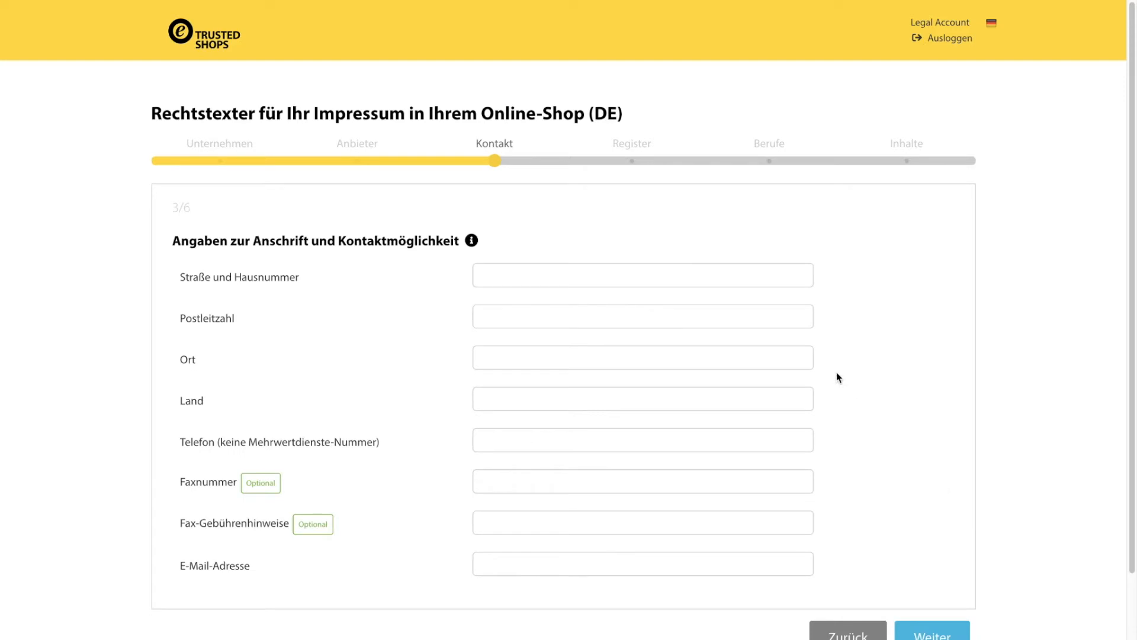
# Step: Fill in the street, postcode, city, country, phone and e-mail fields, leave the fax fields empty, and continue
pyautogui.scroll(-1, 797, 441)
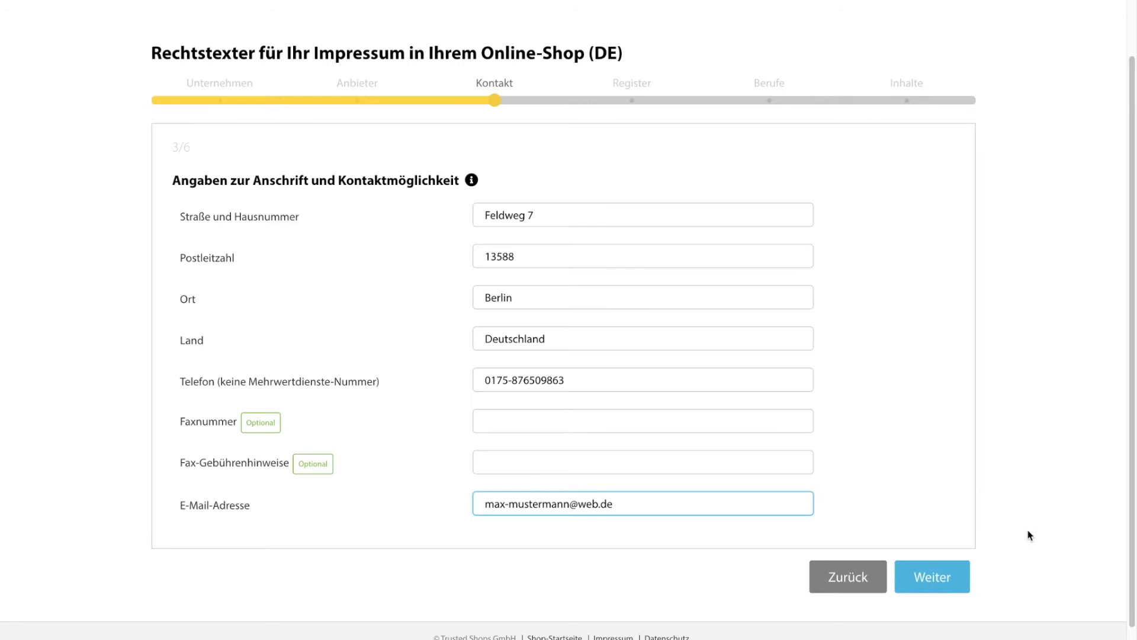
pyautogui.click(963, 575)
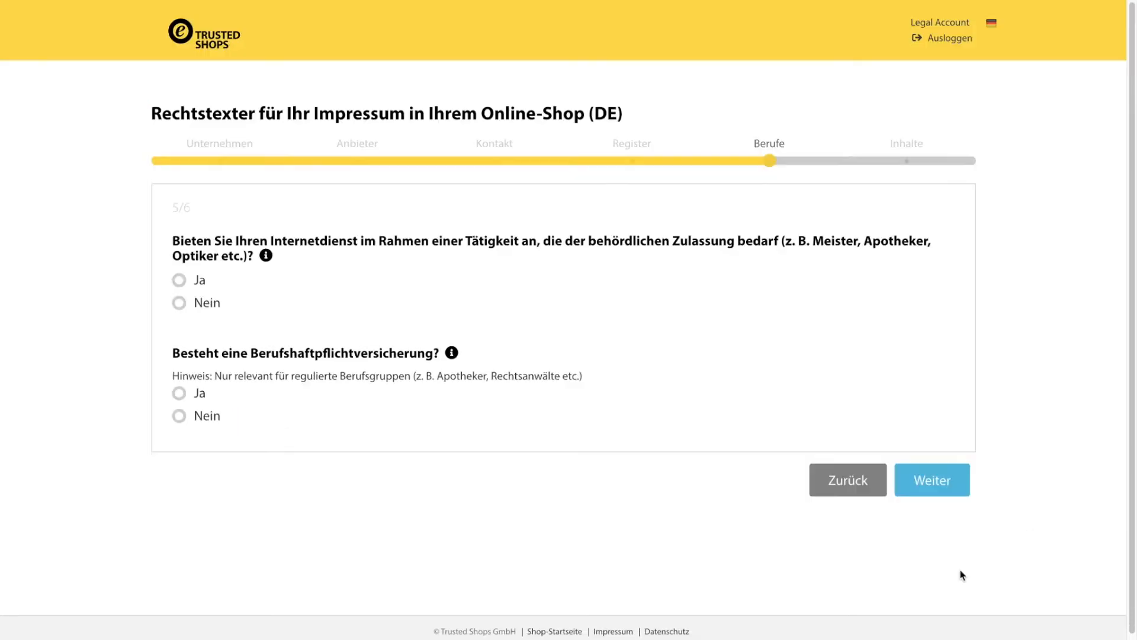
pyautogui.moveTo(588, 240); pyautogui.dragTo(738, 240)
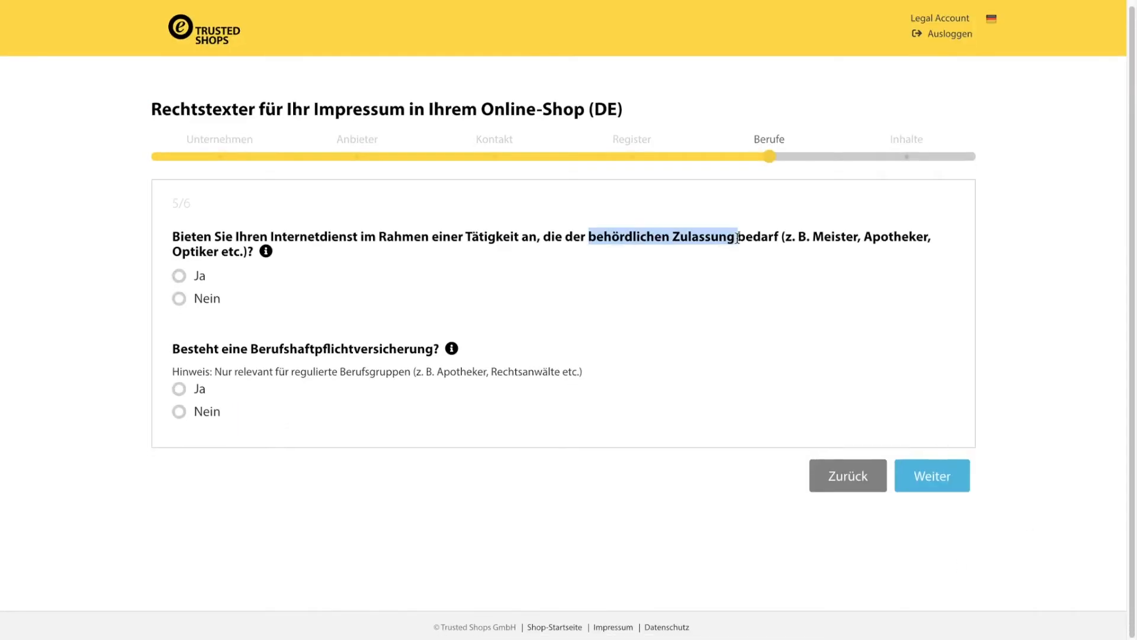
pyautogui.moveTo(813, 238); pyautogui.dragTo(915, 251)
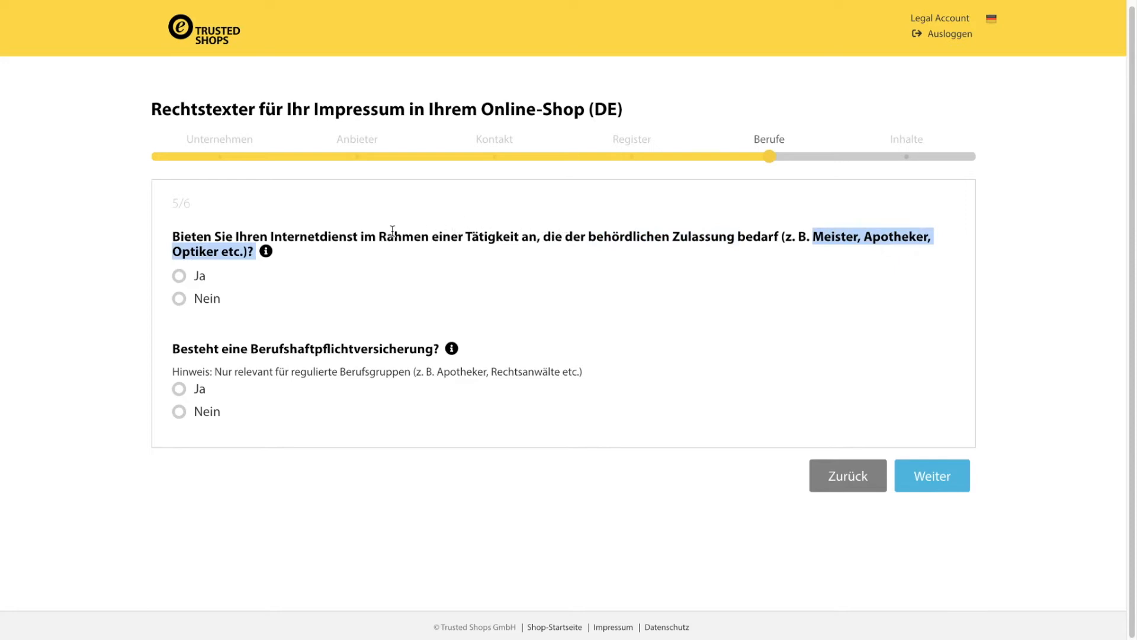
pyautogui.click(179, 276)
pyautogui.scroll(-1, 420, 475)
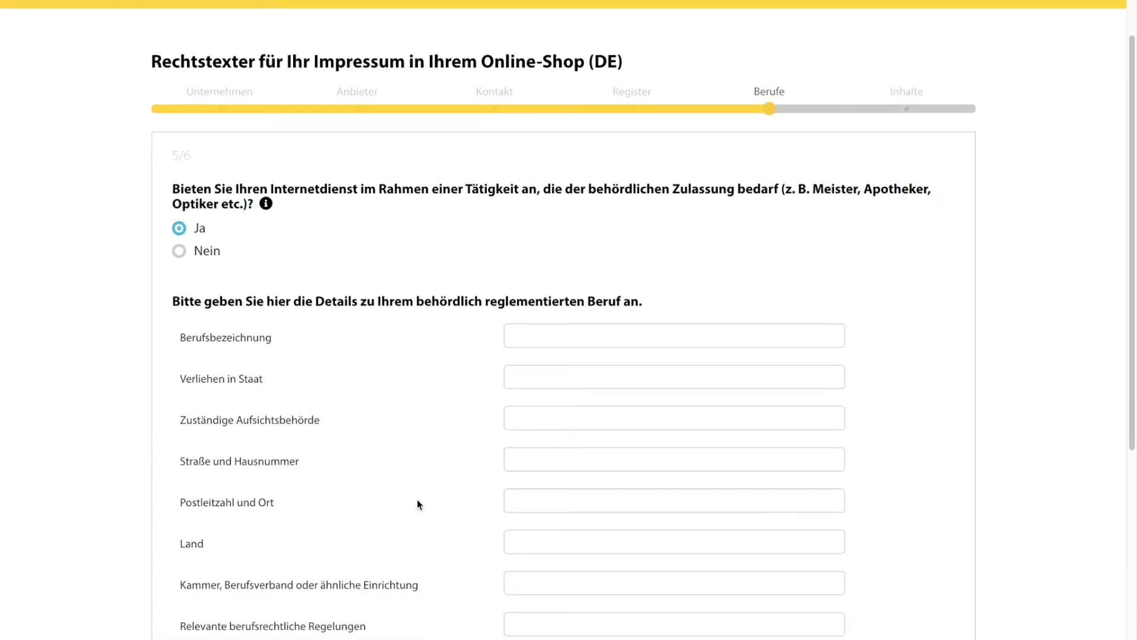
pyautogui.scroll(1, 459, 359)
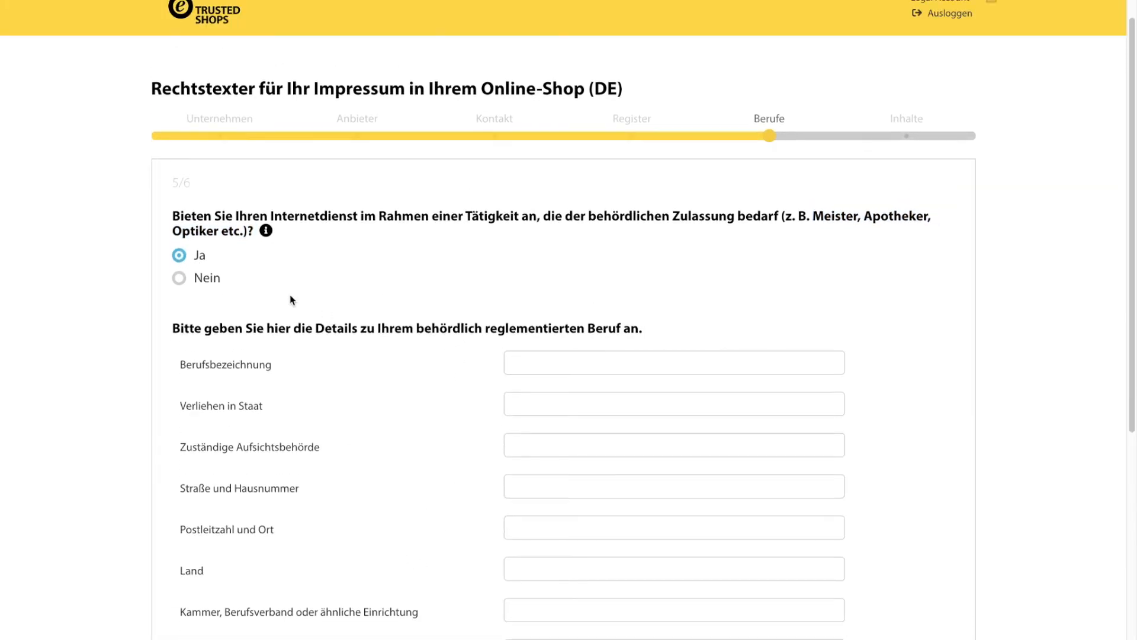
# Step: Answer Nein to the officially licensed activity and to the professional liability insurance questions, and continue to the content section
pyautogui.click(178, 280)
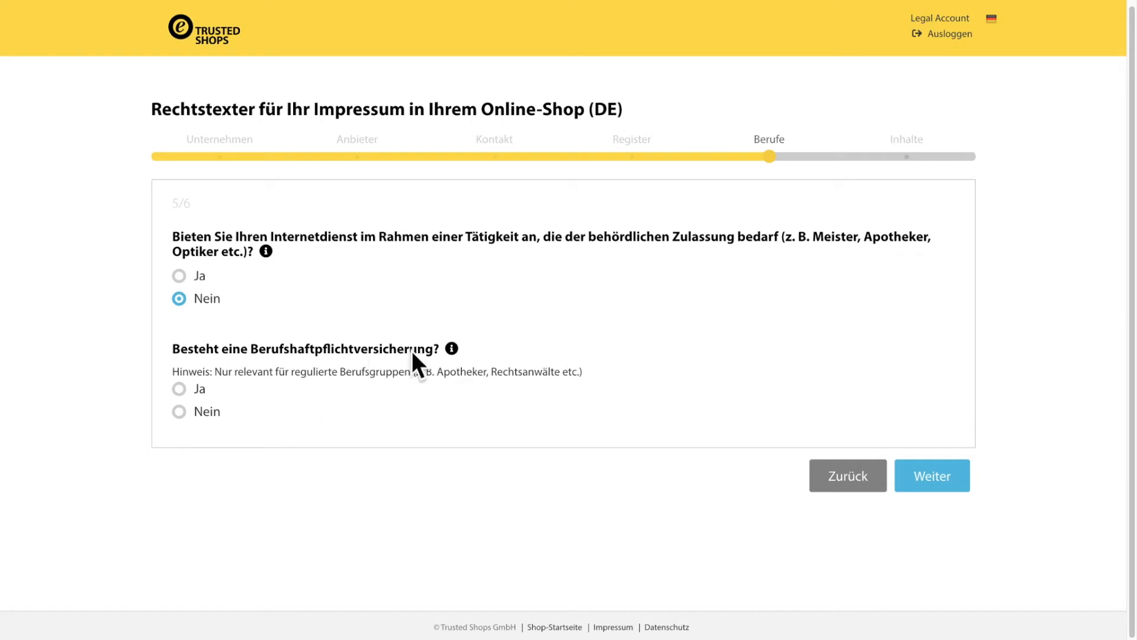
pyautogui.click(179, 413)
pyautogui.moveTo(214, 367); pyautogui.dragTo(410, 372)
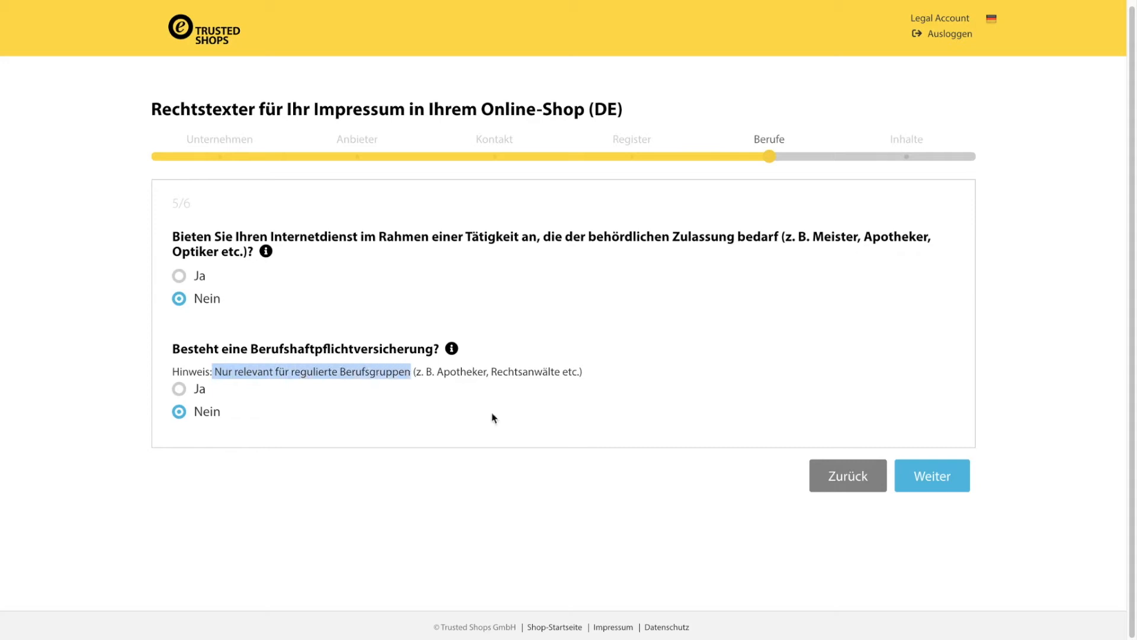
pyautogui.click(960, 478)
# Step: Answer Nein to having journalistic-editorial texts on the website and to selling electrical devices registered with stiftung ear
pyautogui.scroll(-1, 622, 335)
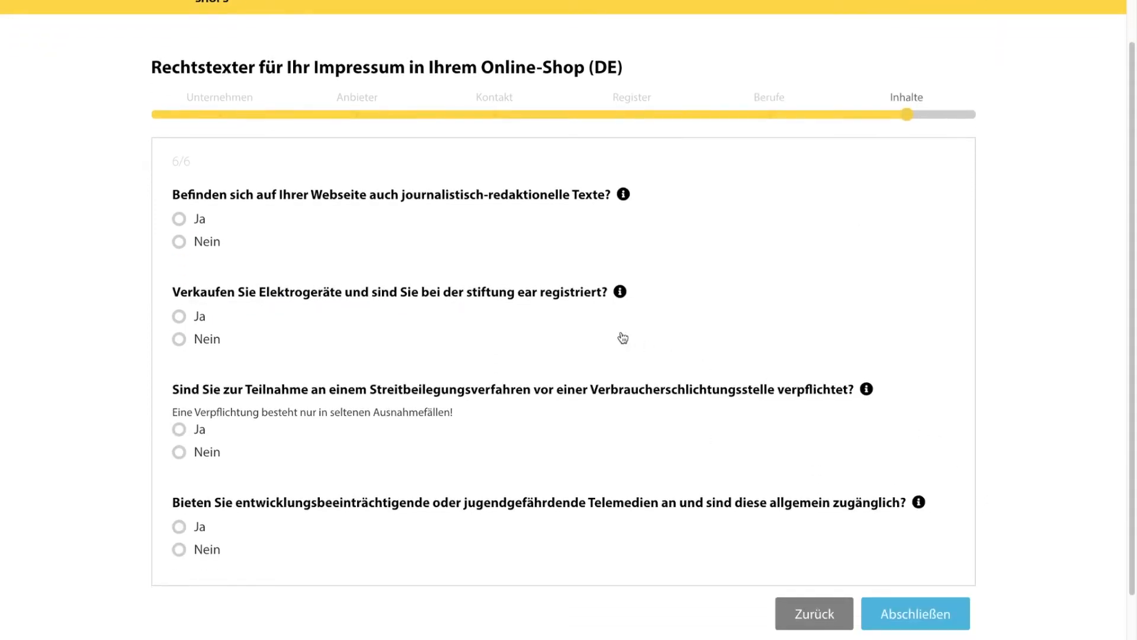
pyautogui.moveTo(401, 194); pyautogui.dragTo(570, 193)
pyautogui.scroll(-1, 350, 277)
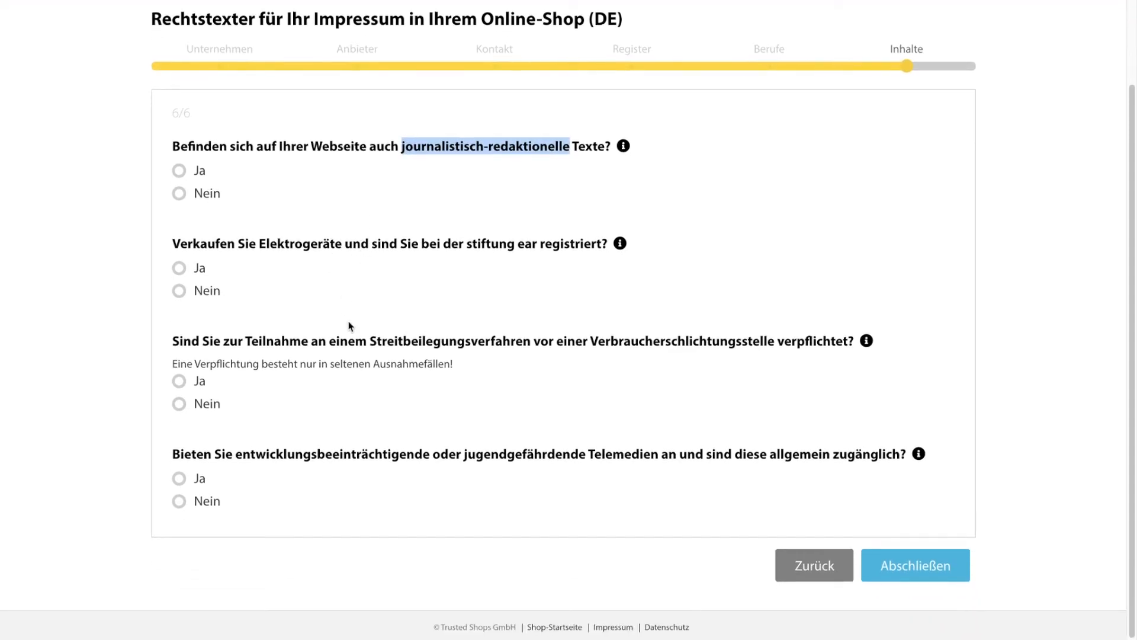
pyautogui.click(180, 292)
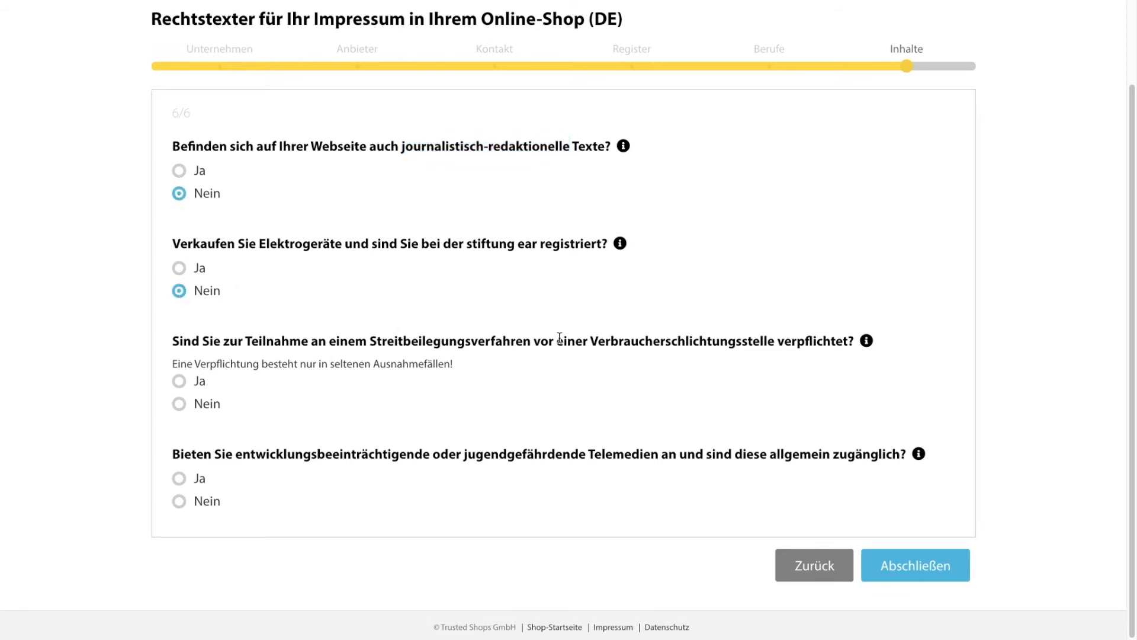
# Step: Answer Nein to being obliged and to being willing to take part in consumer dispute resolution proceedings
pyautogui.moveTo(453, 366); pyautogui.dragTo(172, 367)
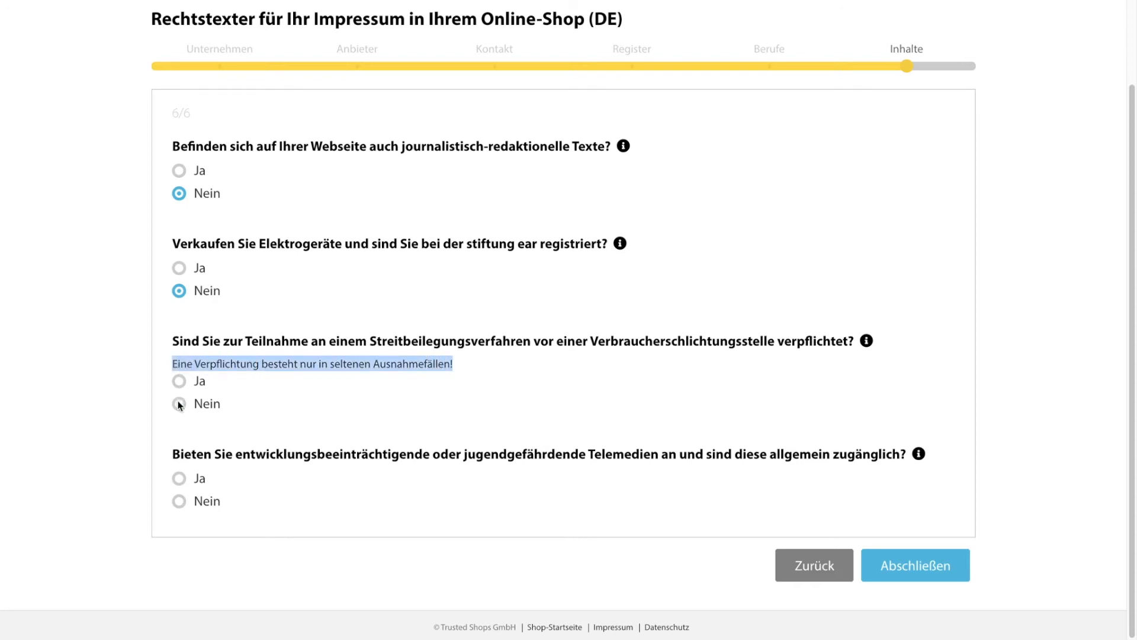
pyautogui.click(179, 382)
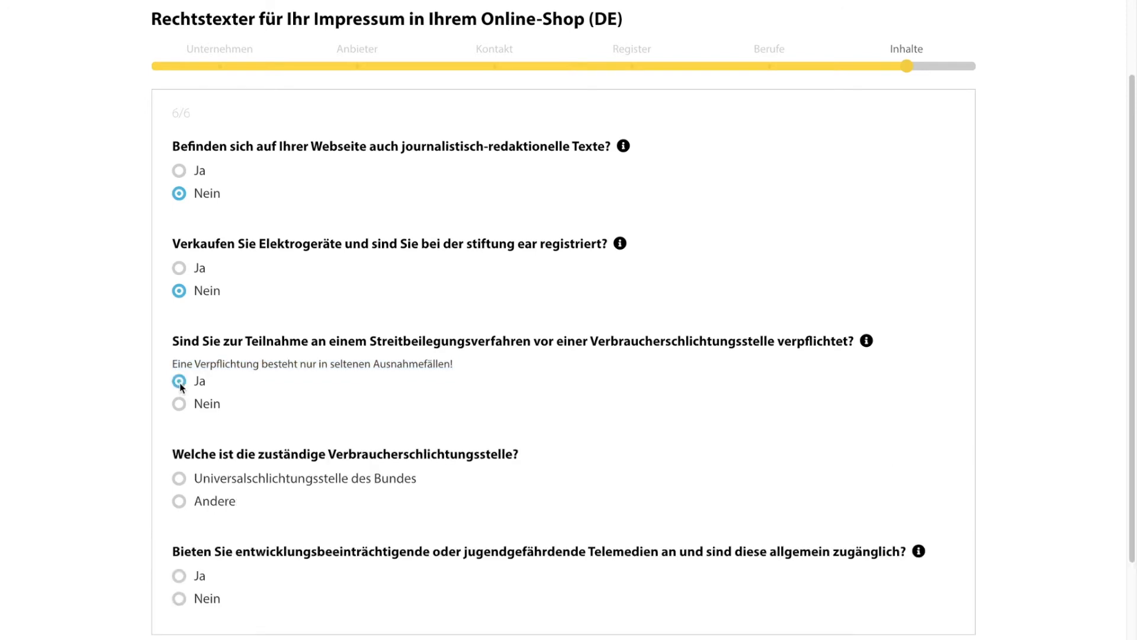
pyautogui.click(179, 404)
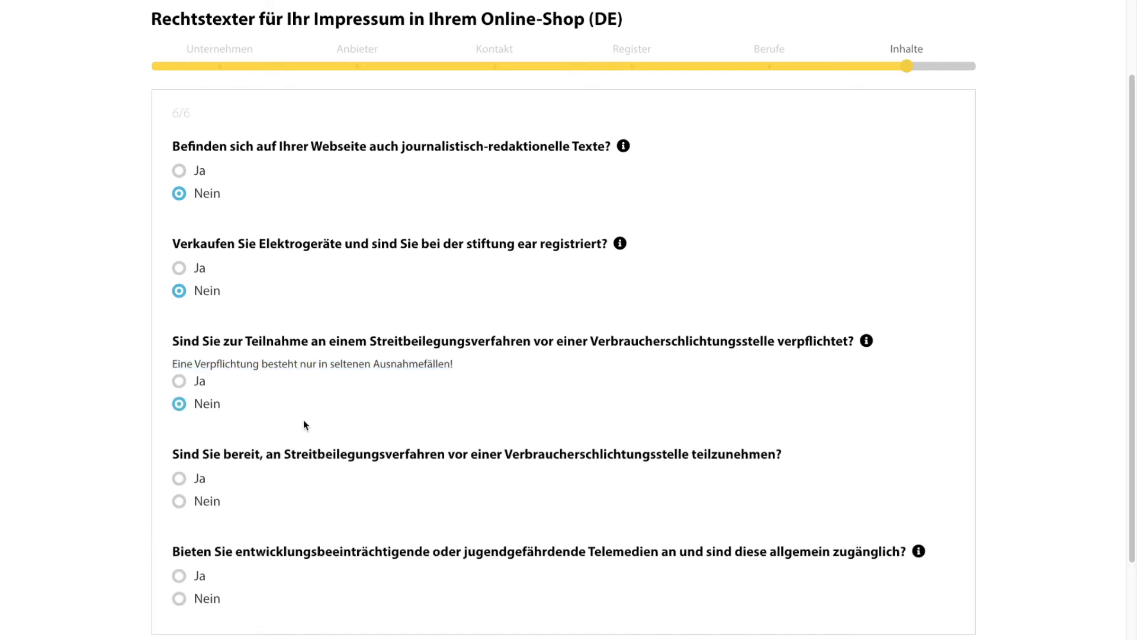
pyautogui.scroll(-2, 303, 419)
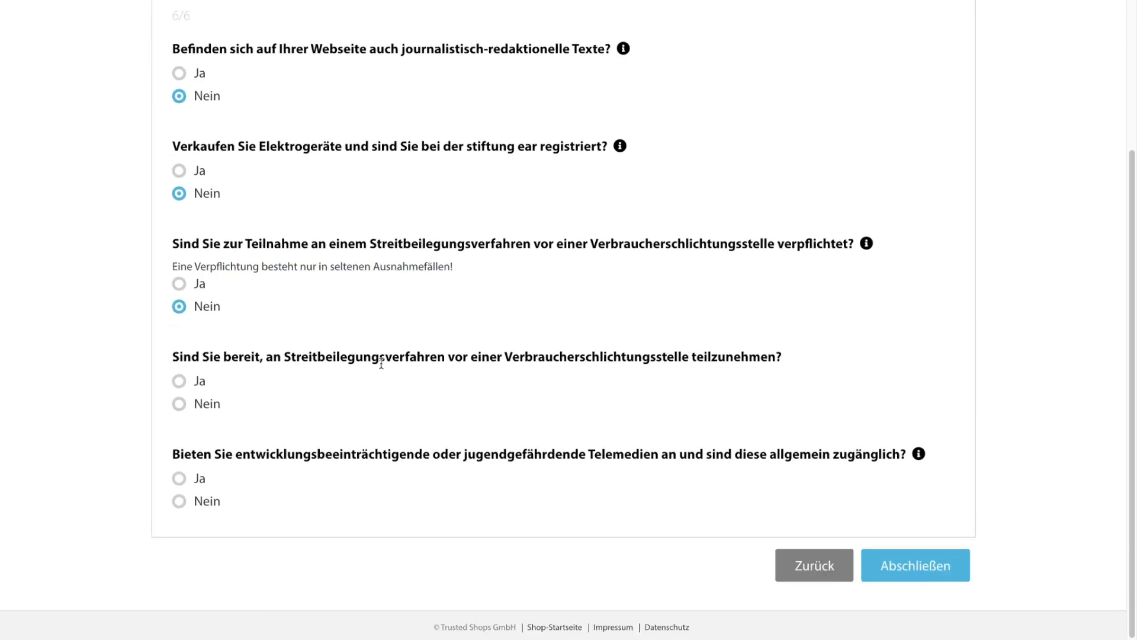
pyautogui.click(176, 404)
# Step: Answer Nein to offering content harmful to young people and complete the questionnaire
pyautogui.moveTo(466, 455); pyautogui.dragTo(902, 445)
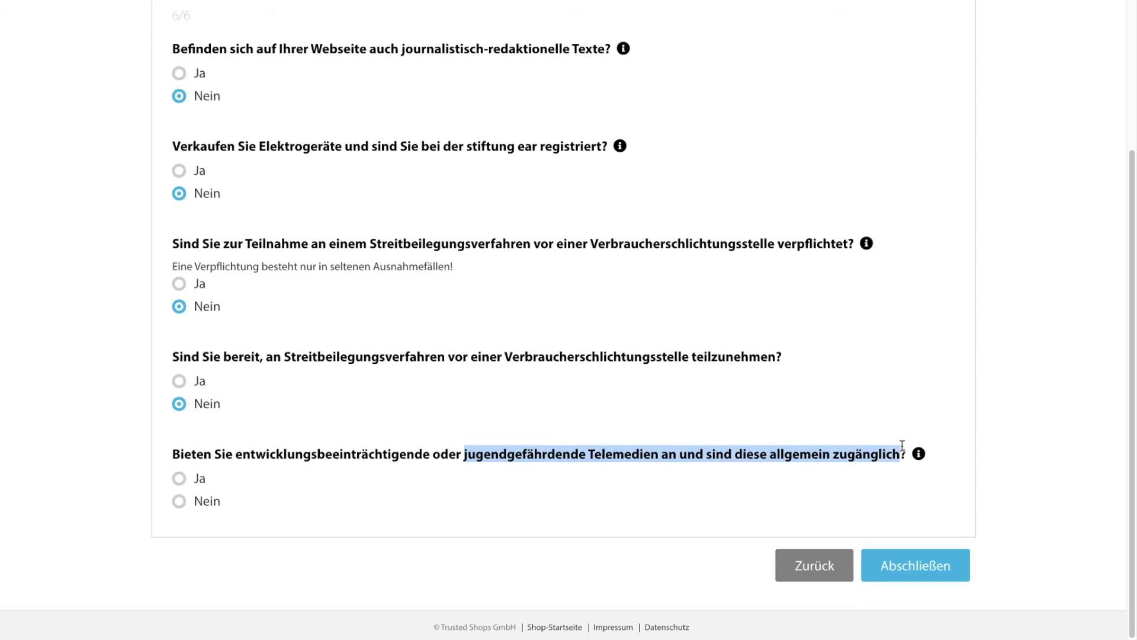
pyautogui.click(178, 502)
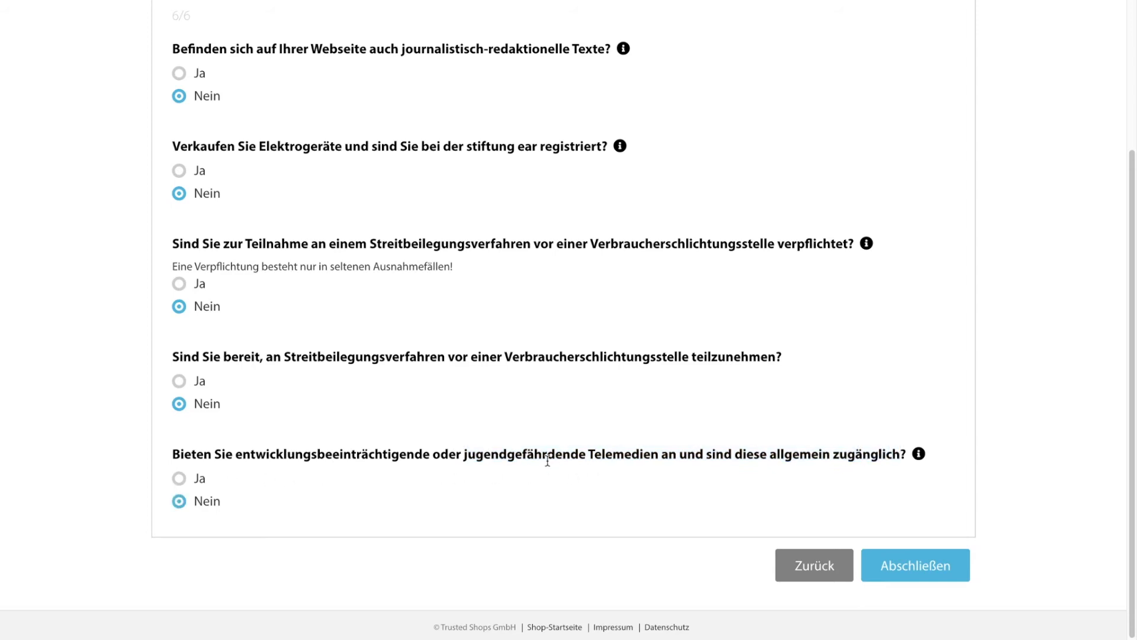
pyautogui.scroll(3, 547, 459)
pyautogui.scroll(-3, 547, 460)
pyautogui.click(932, 576)
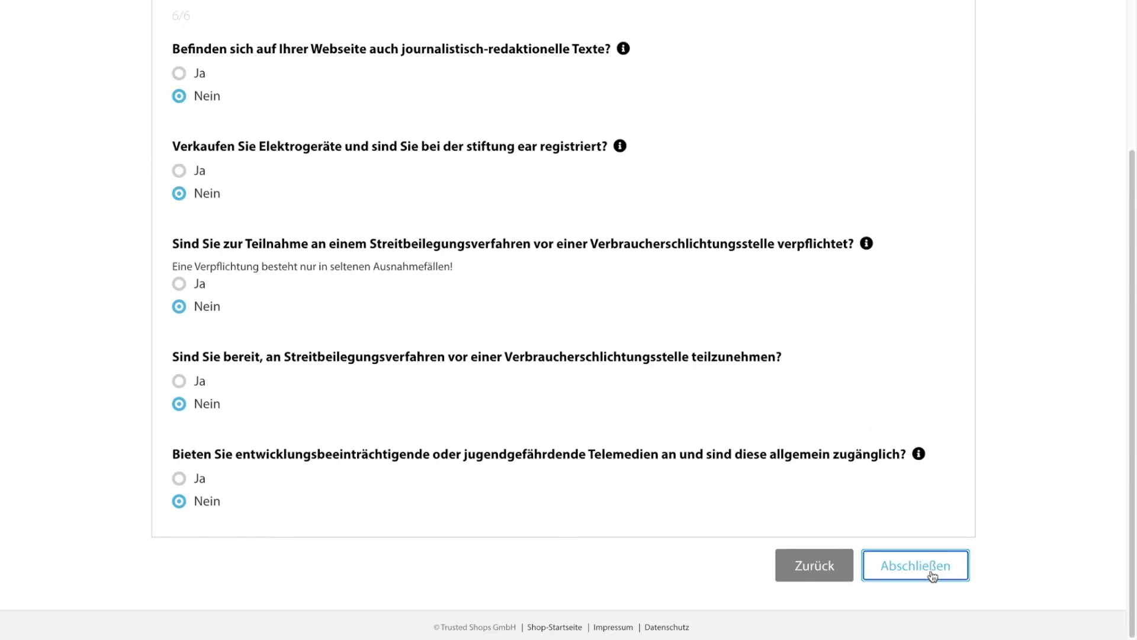
# Step: Review the summary of the answers for the Impressum and confirm it
pyautogui.scroll(-10, 621, 349)
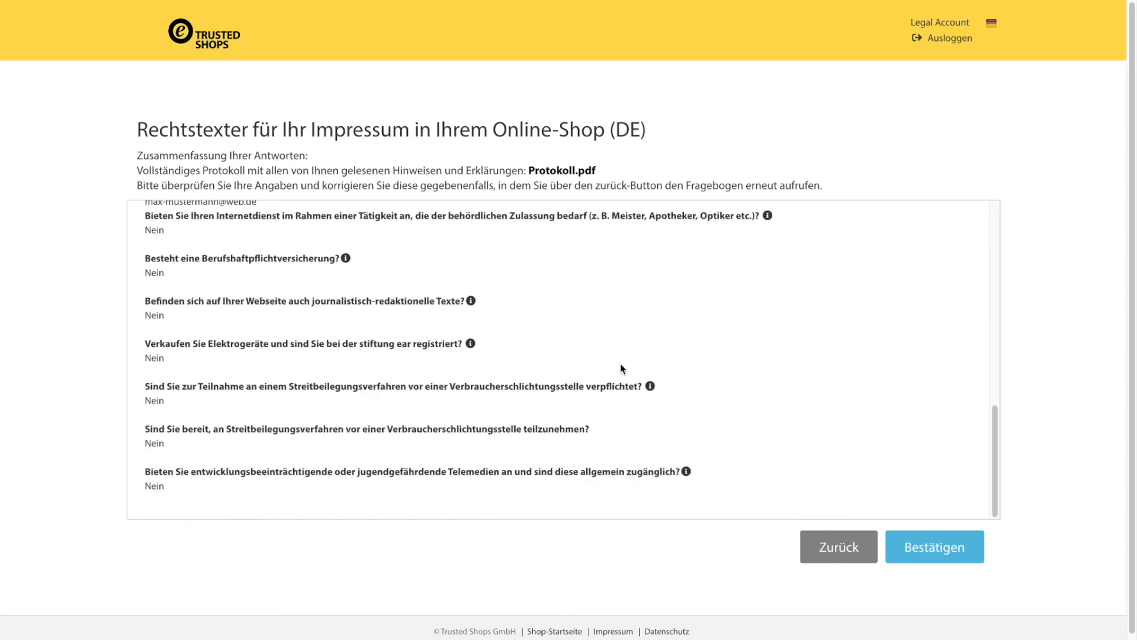
pyautogui.scroll(2, 620, 364)
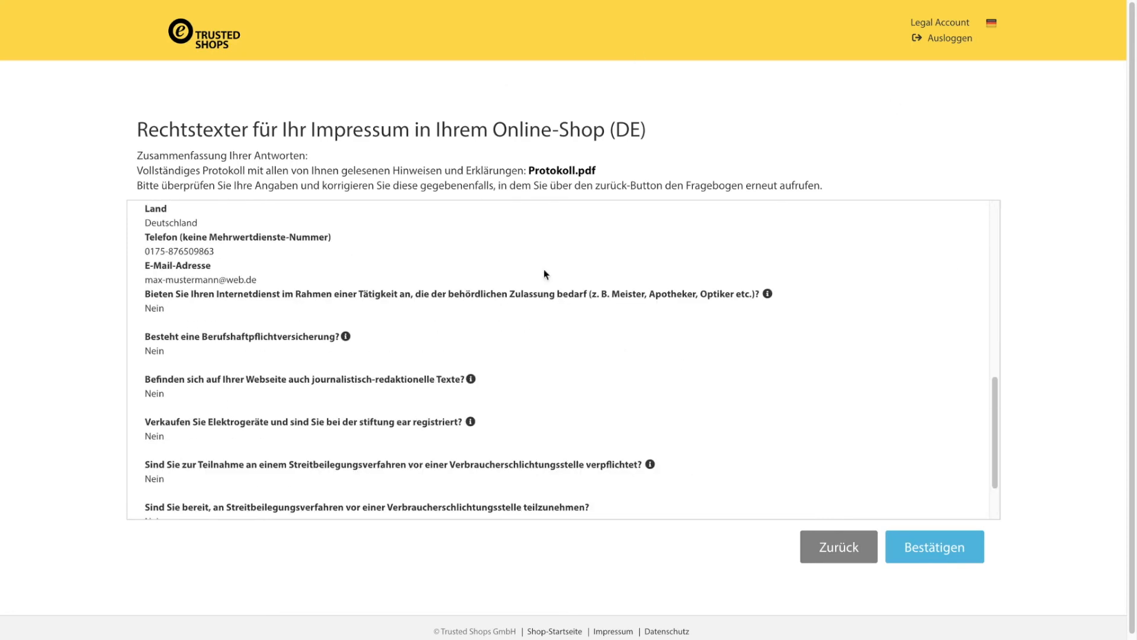
pyautogui.click(959, 550)
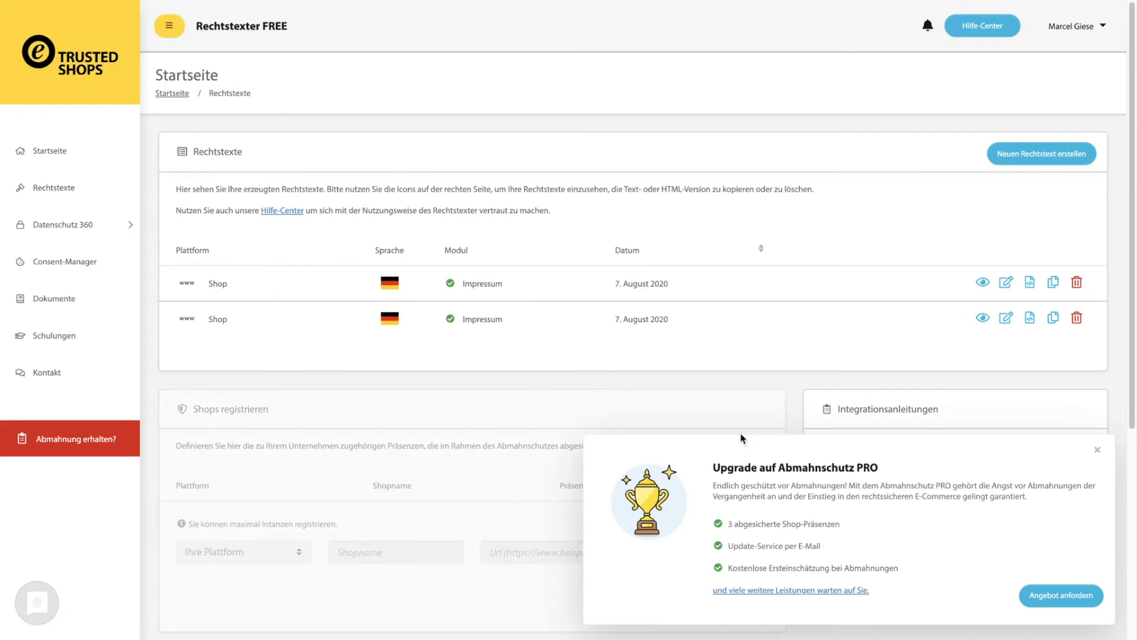
# Step: Dismiss the Abmahnschutz PRO upgrade offer and open the Rechtstexte area
pyautogui.click(1098, 450)
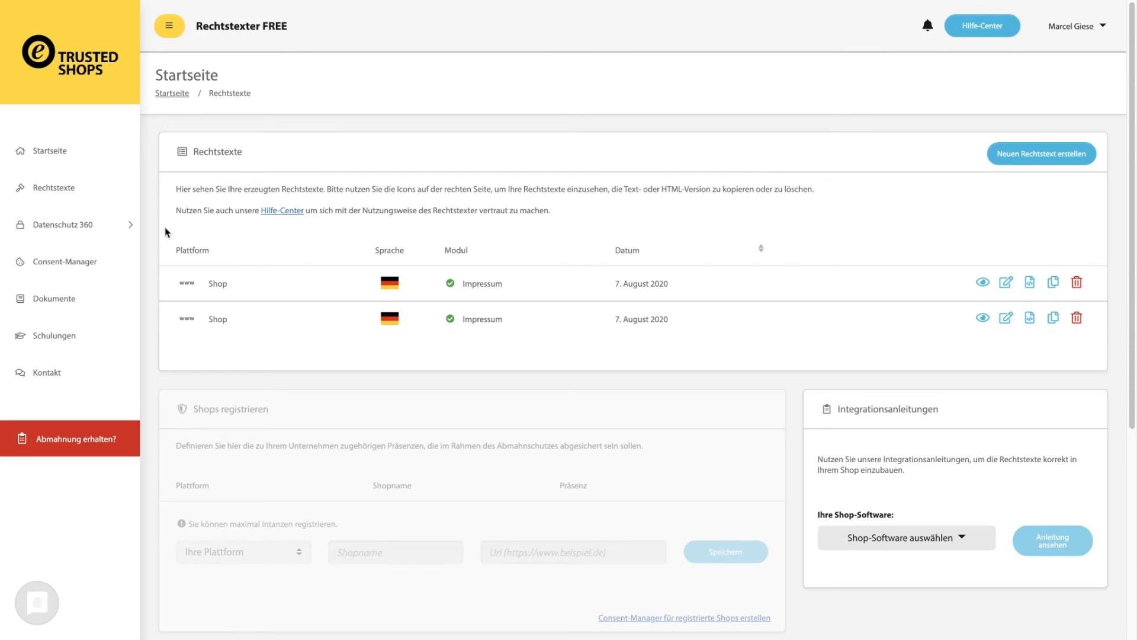
pyautogui.click(65, 186)
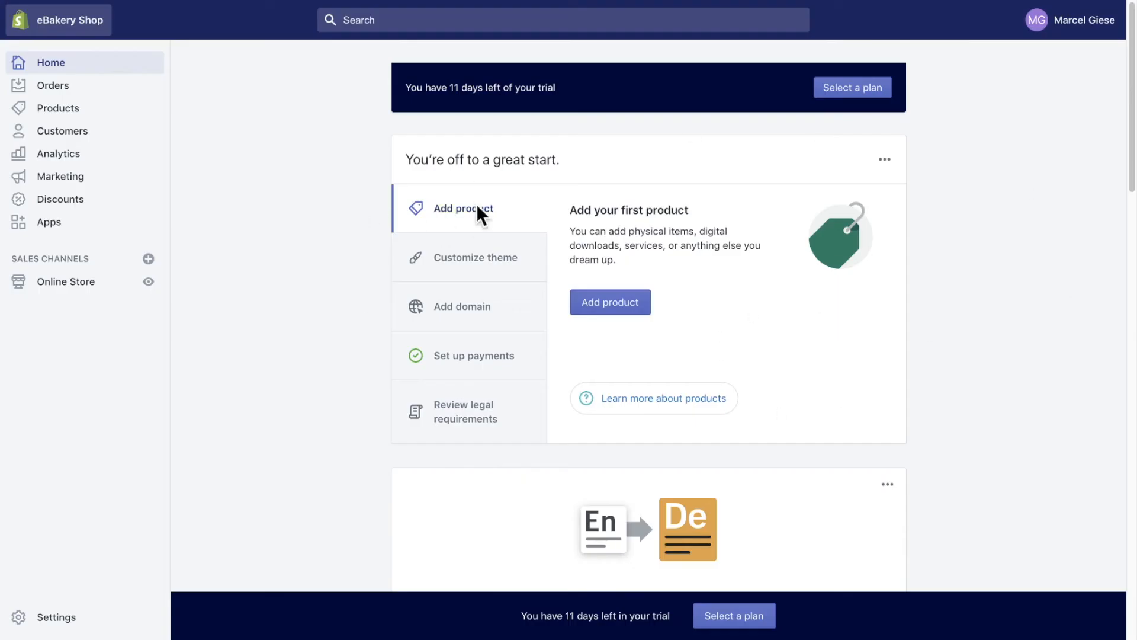
# Step: Switch to the Shopify admin of the eBakery Shop and open the store's Legal settings
pyautogui.click(48, 617)
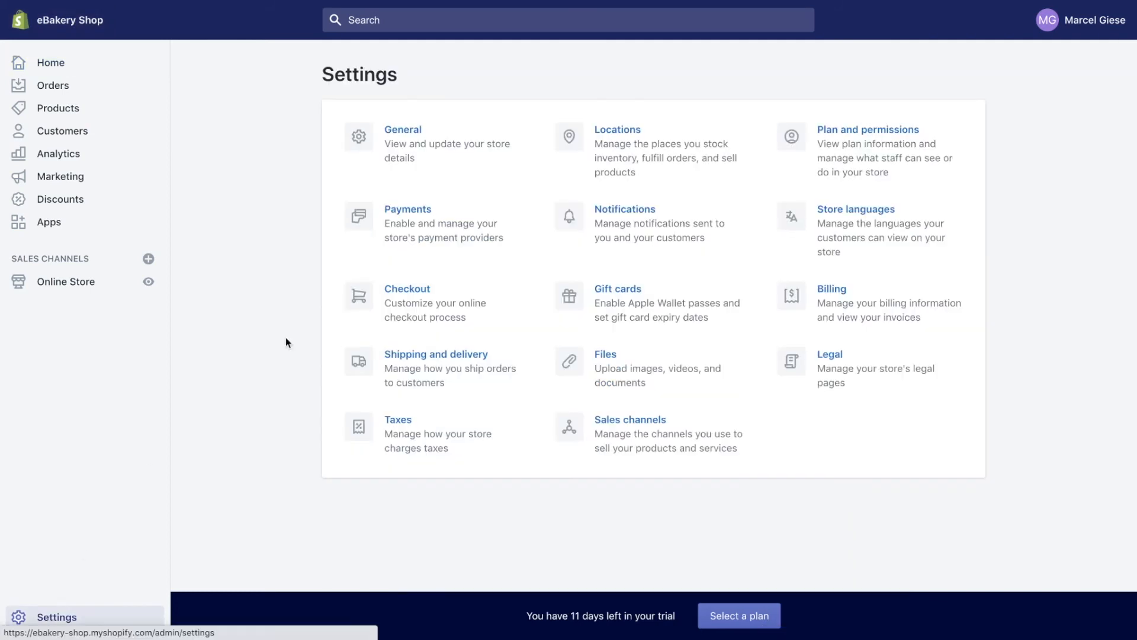
pyautogui.click(836, 366)
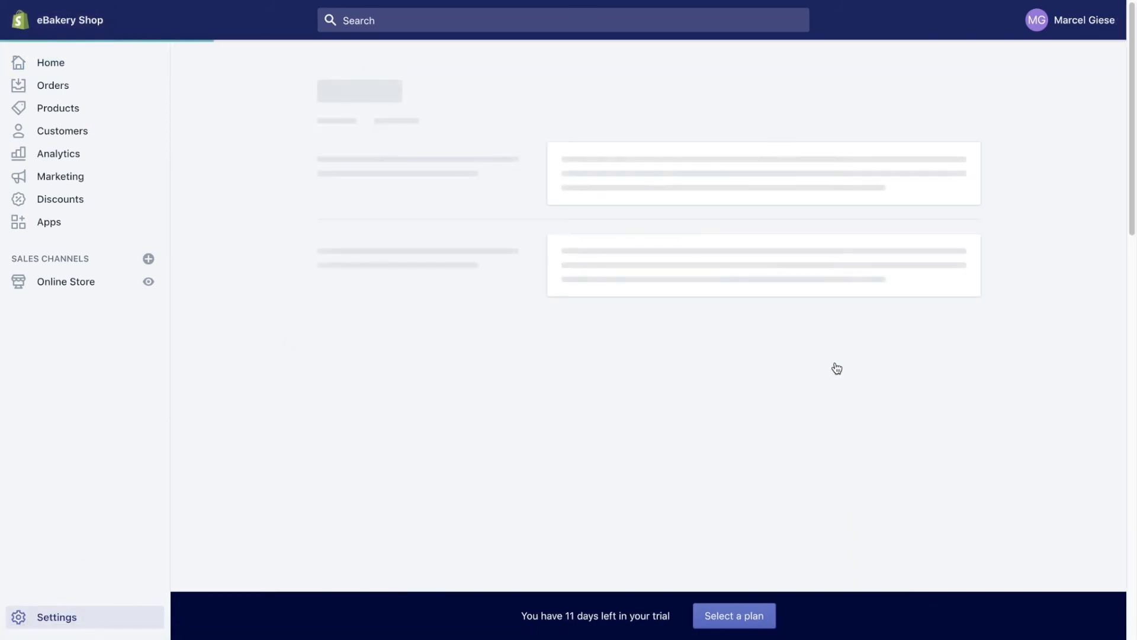
pyautogui.scroll(-1, 707, 227)
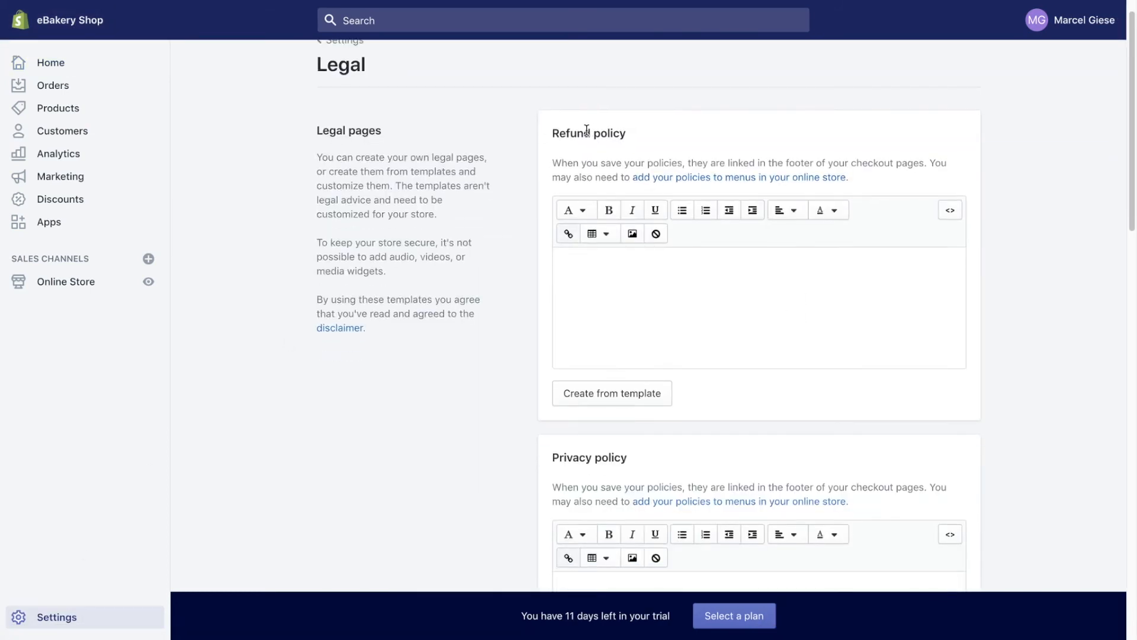
# Step: Examine the policy sections of the legal pages, from the refund and privacy policies down to the legal notice
pyautogui.moveTo(548, 132); pyautogui.dragTo(645, 135)
pyautogui.moveTo(553, 132); pyautogui.dragTo(638, 135)
pyautogui.scroll(-4, 703, 187)
pyautogui.moveTo(637, 338)
pyautogui.mouseDown()
pyautogui.moveTo(537, 336)
pyautogui.moveTo(647, 332)
pyautogui.mouseUp()
pyautogui.scroll(-5, 654, 326)
pyautogui.scroll(-6, 659, 322)
pyautogui.moveTo(588, 250); pyautogui.dragTo(676, 249)
pyautogui.scroll(-6, 676, 249)
pyautogui.scroll(-7, 675, 247)
# Step: Paste the generated Impressum text into the Legal notice of the store's legal pages
pyautogui.moveTo(604, 339); pyautogui.dragTo(552, 340)
pyautogui.scroll(-3, 701, 397)
pyautogui.click(692, 408)
pyautogui.hotkey('ctrl', 'v')
pyautogui.scroll(-4, 691, 407)
pyautogui.scroll(6, 691, 408)
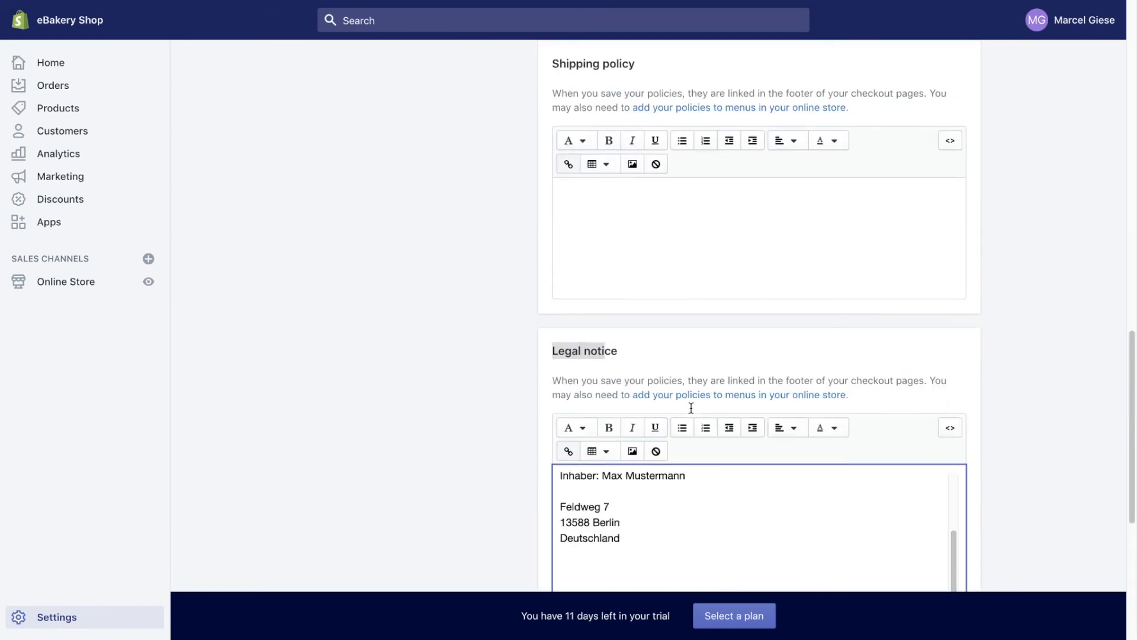
# Step: Examine the Shipping policy section and its text area above the legal notice
pyautogui.scroll(2, 691, 484)
pyautogui.scroll(-1, 692, 483)
pyautogui.scroll(3, 578, 462)
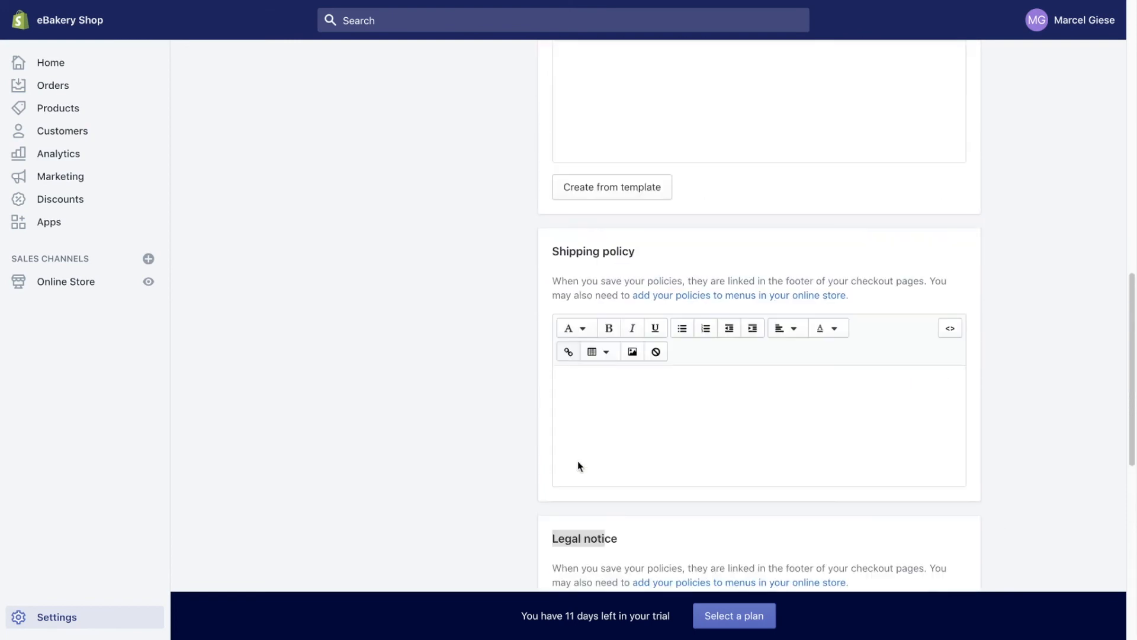
pyautogui.click(629, 408)
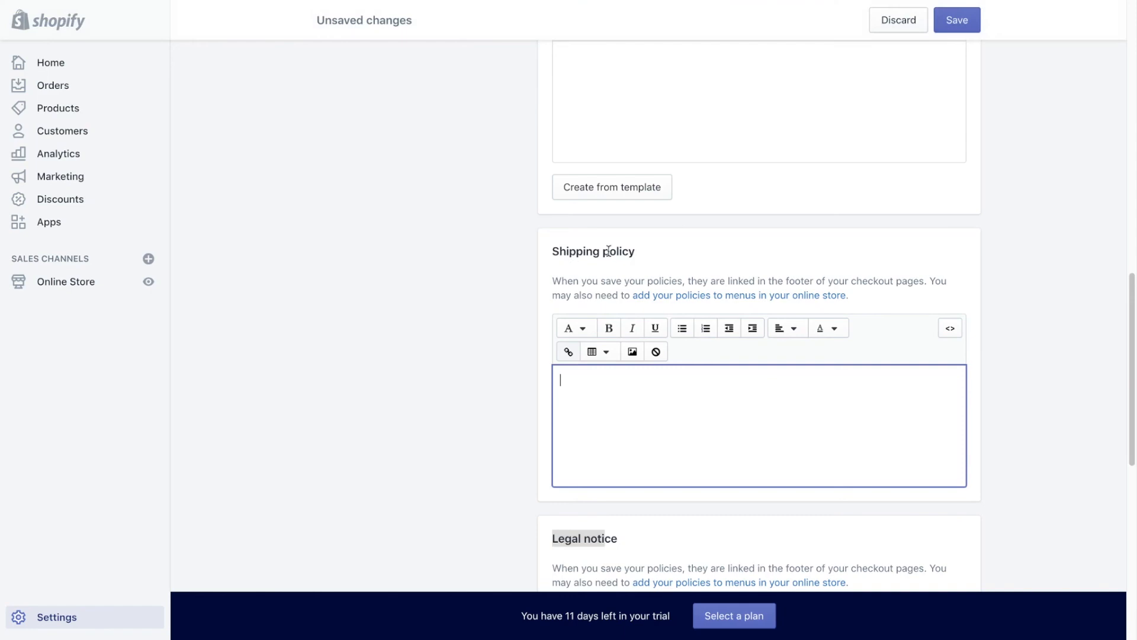
pyautogui.moveTo(549, 251); pyautogui.dragTo(638, 255)
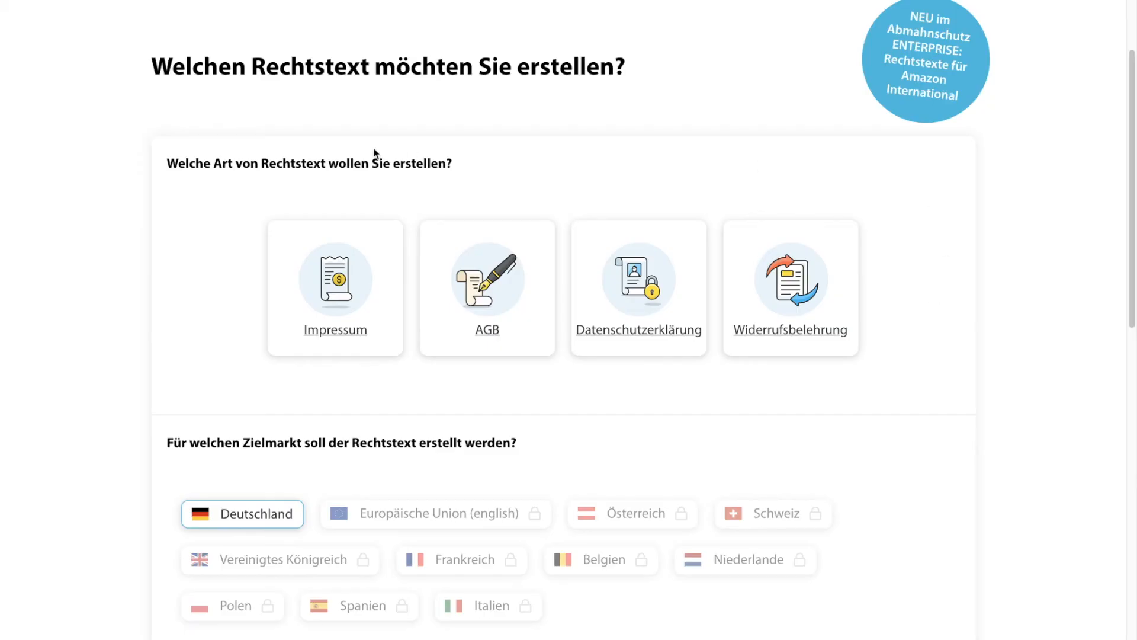